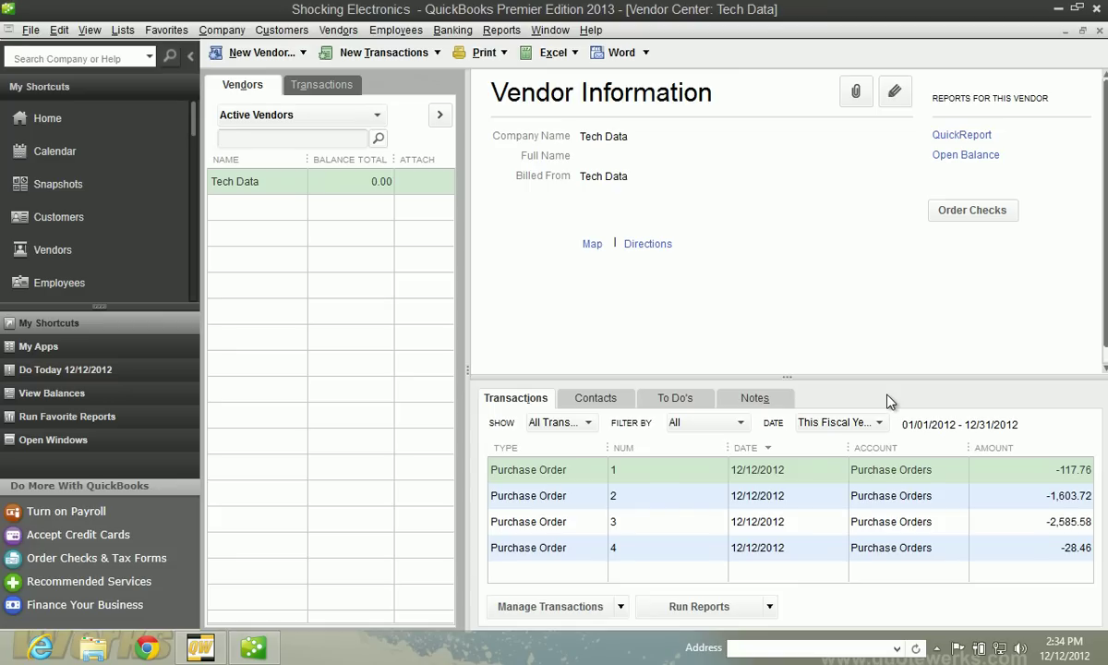
# Step: Open QuoteWerks' QuickBooks link setup on the Mappings tab's Custom Fields section
pyautogui.click(203, 650)
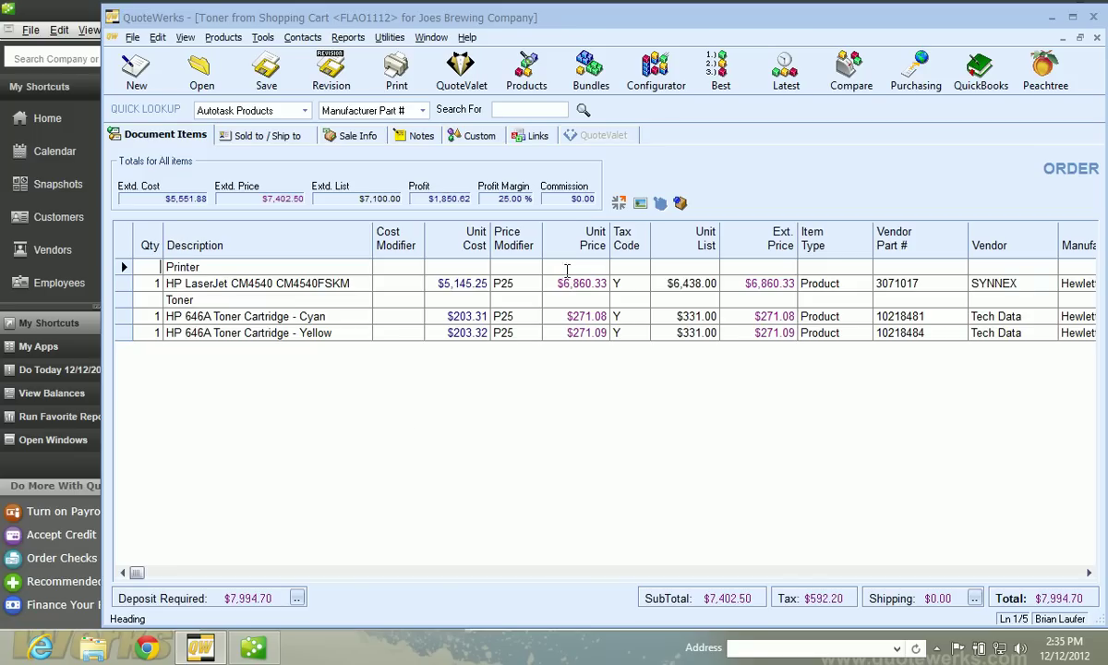
pyautogui.click(980, 80)
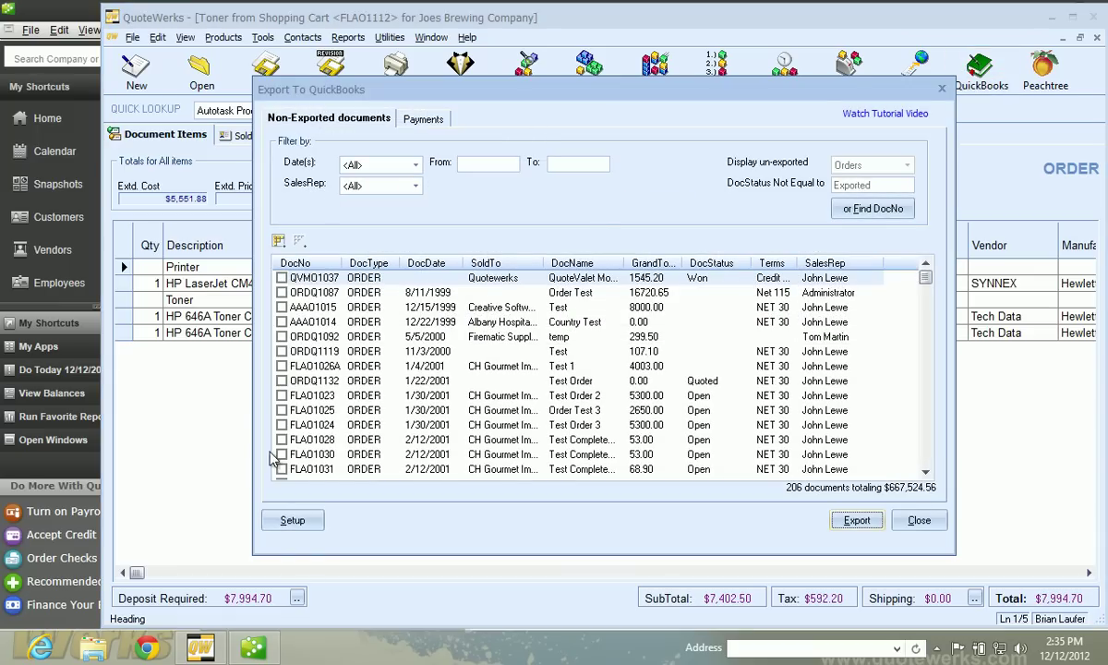
pyautogui.click(293, 523)
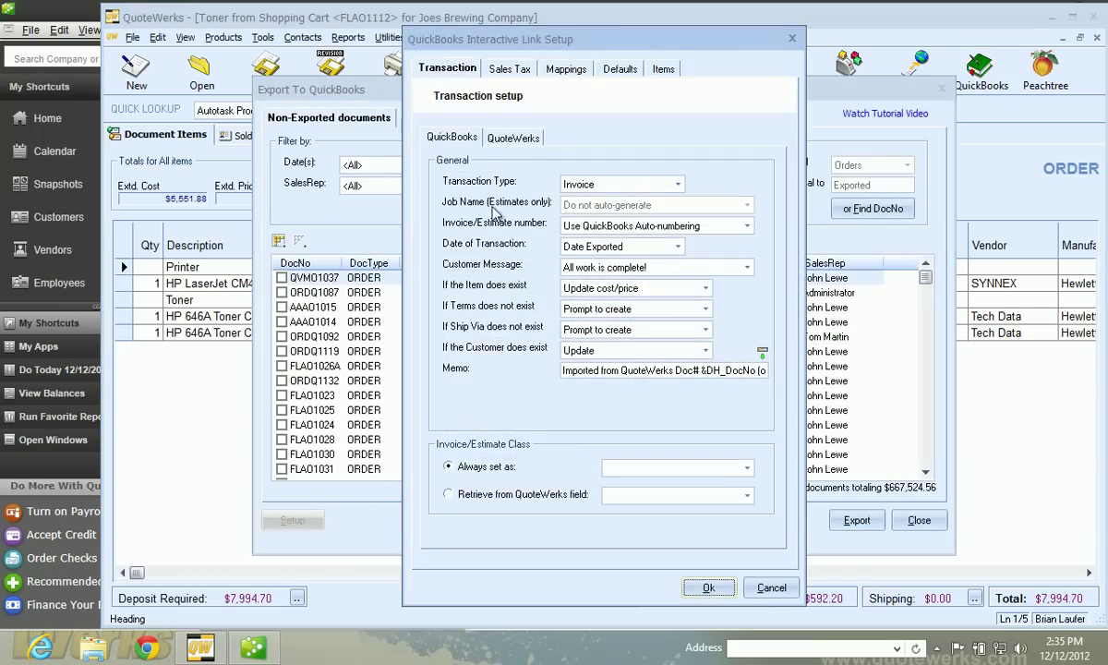
pyautogui.click(566, 69)
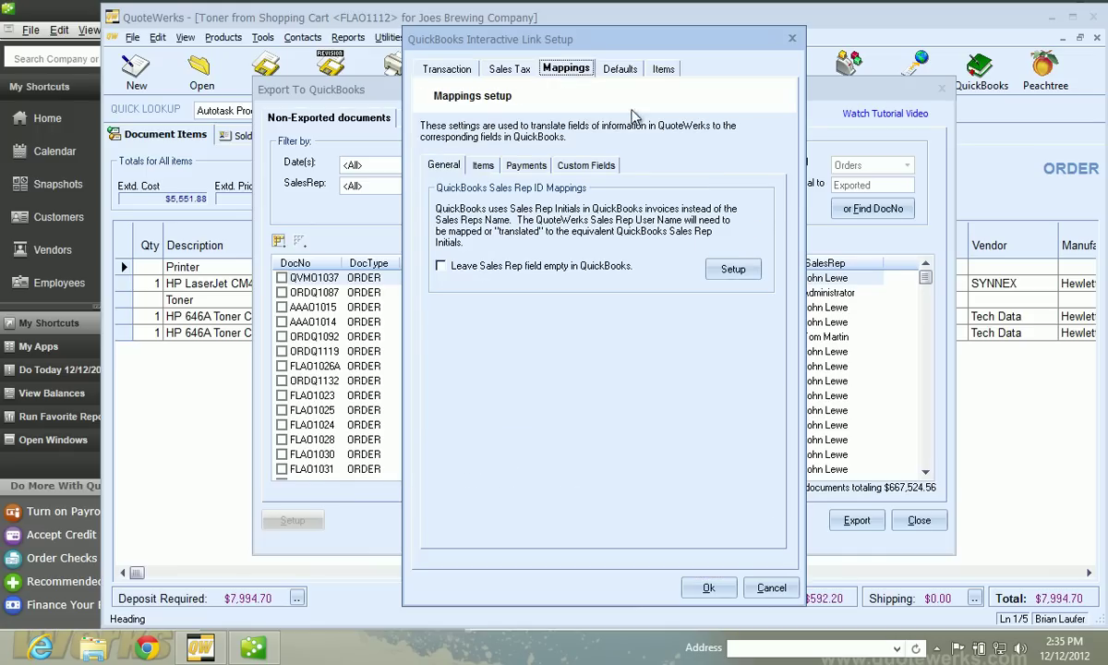
pyautogui.click(588, 166)
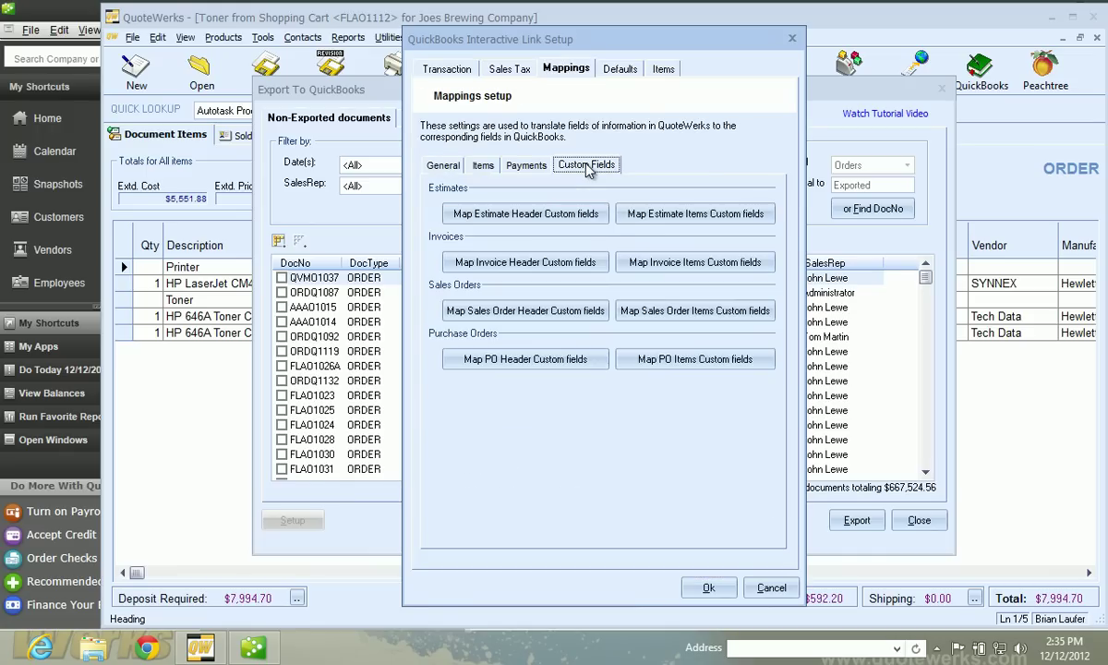
# Step: Check the PO header mapping's ID field choices and the PO item mapping, cancelling both unchanged
pyautogui.click(508, 369)
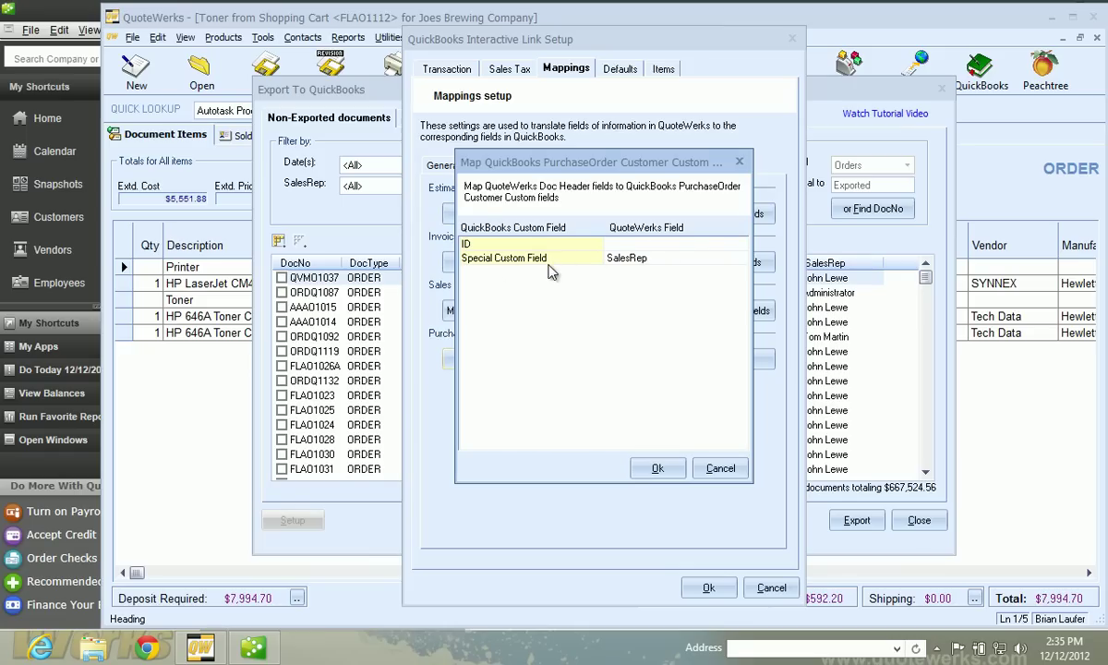
pyautogui.click(693, 245)
pyautogui.click(737, 246)
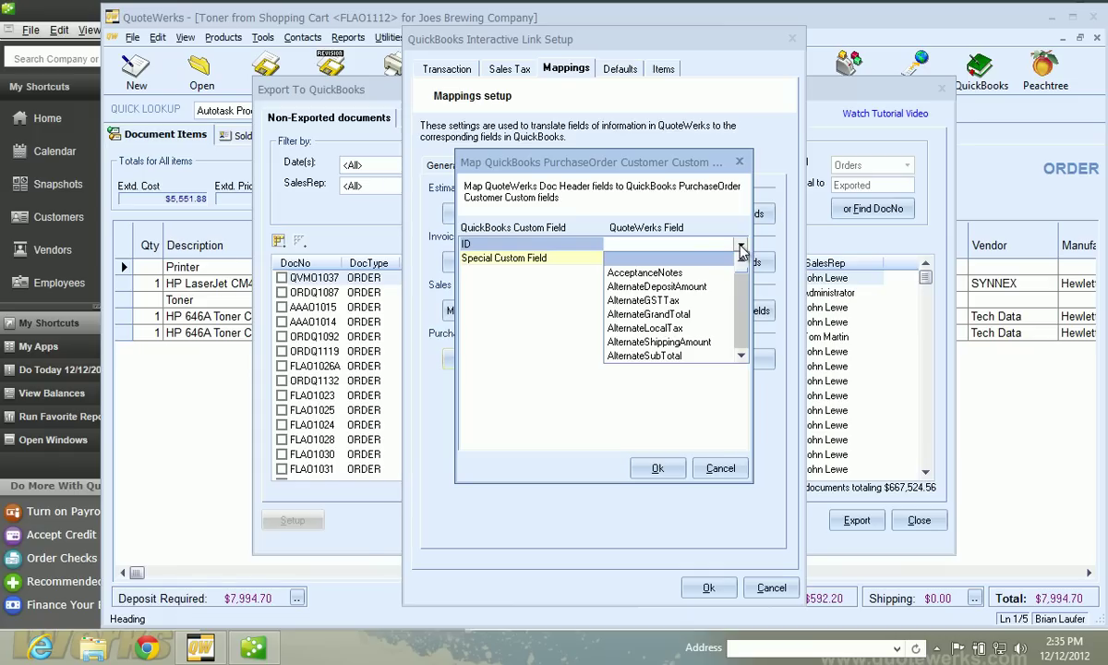
pyautogui.click(739, 246)
pyautogui.click(720, 469)
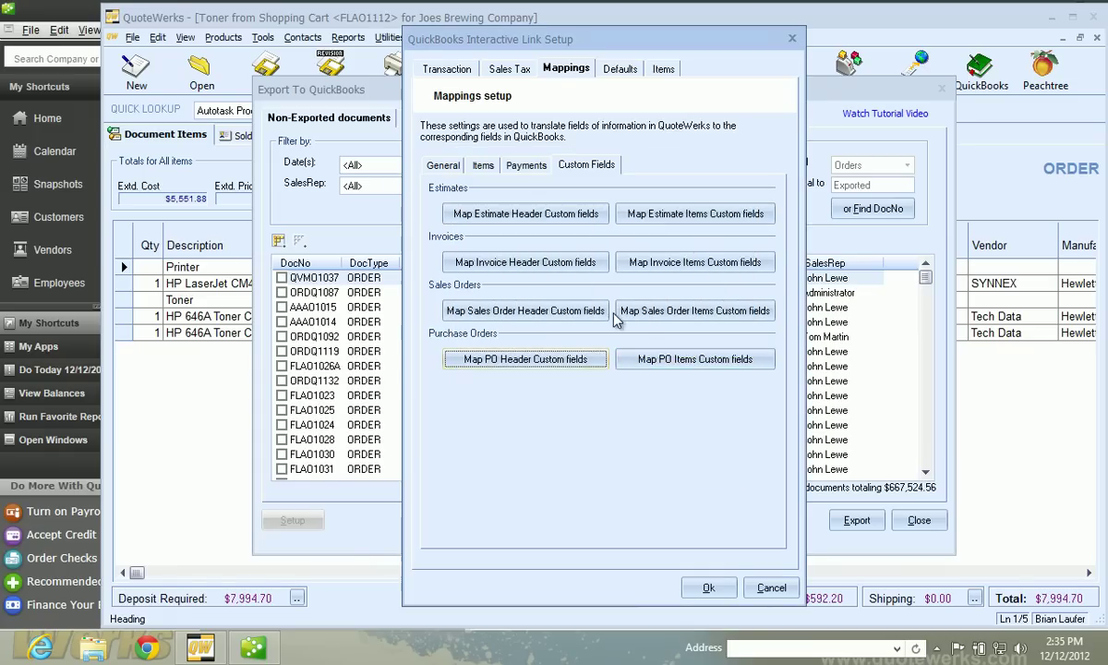
pyautogui.click(657, 366)
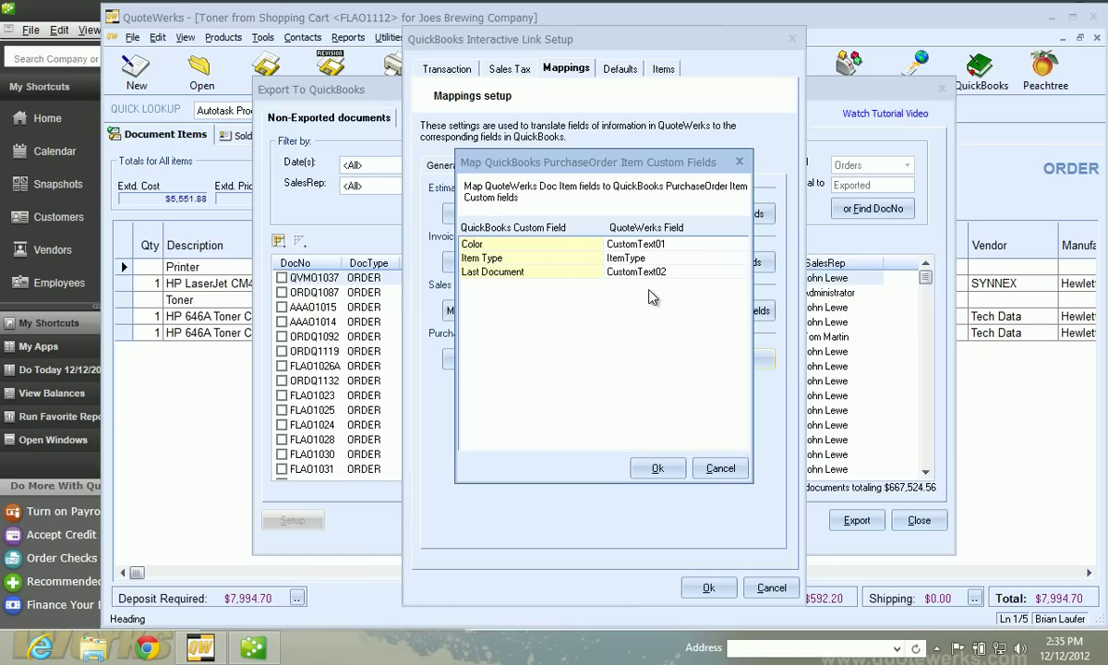
pyautogui.click(701, 467)
# Step: Close the QuickBooks link setup and the Export To QuickBooks list
pyautogui.click(707, 587)
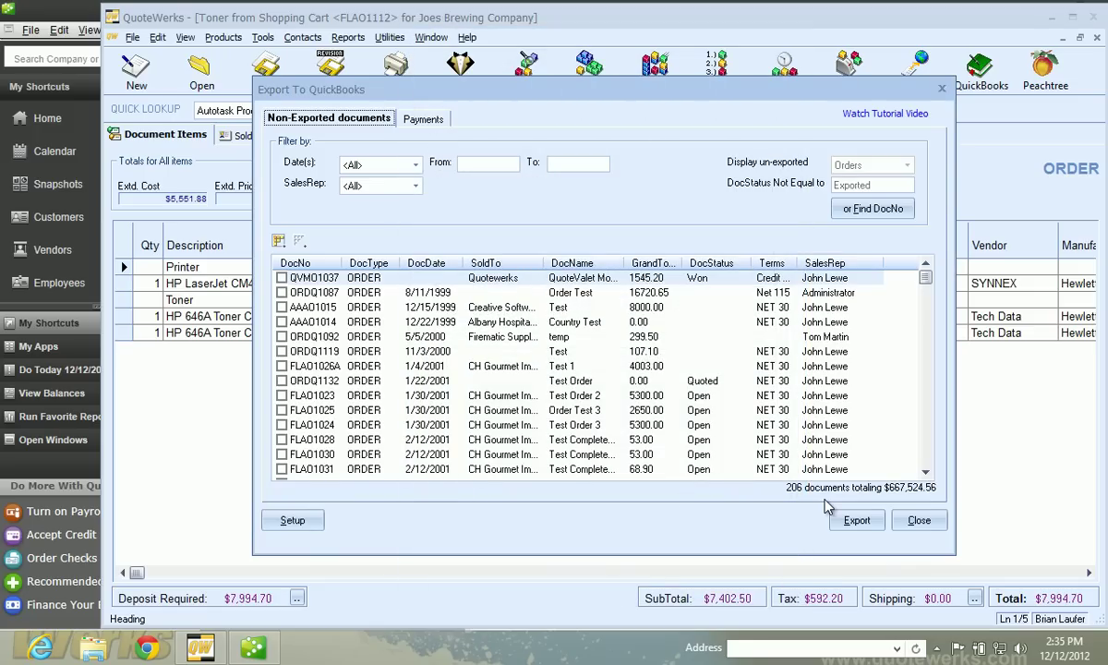
pyautogui.click(917, 521)
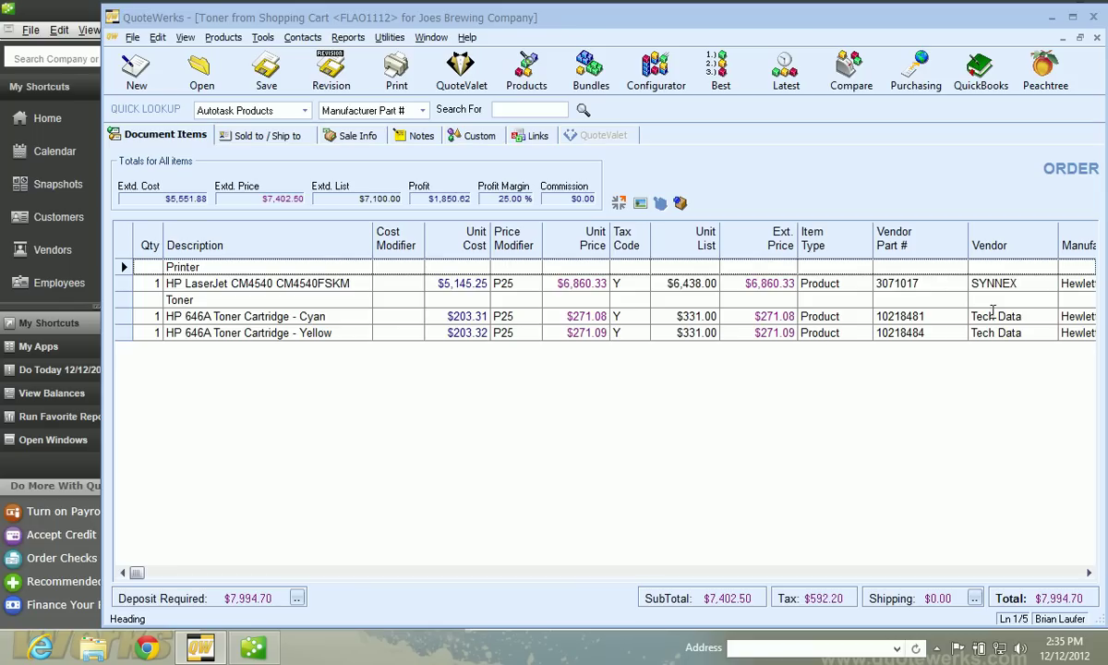
# Step: Open Purchasing, agreeing to close all open documents first
pyautogui.click(910, 70)
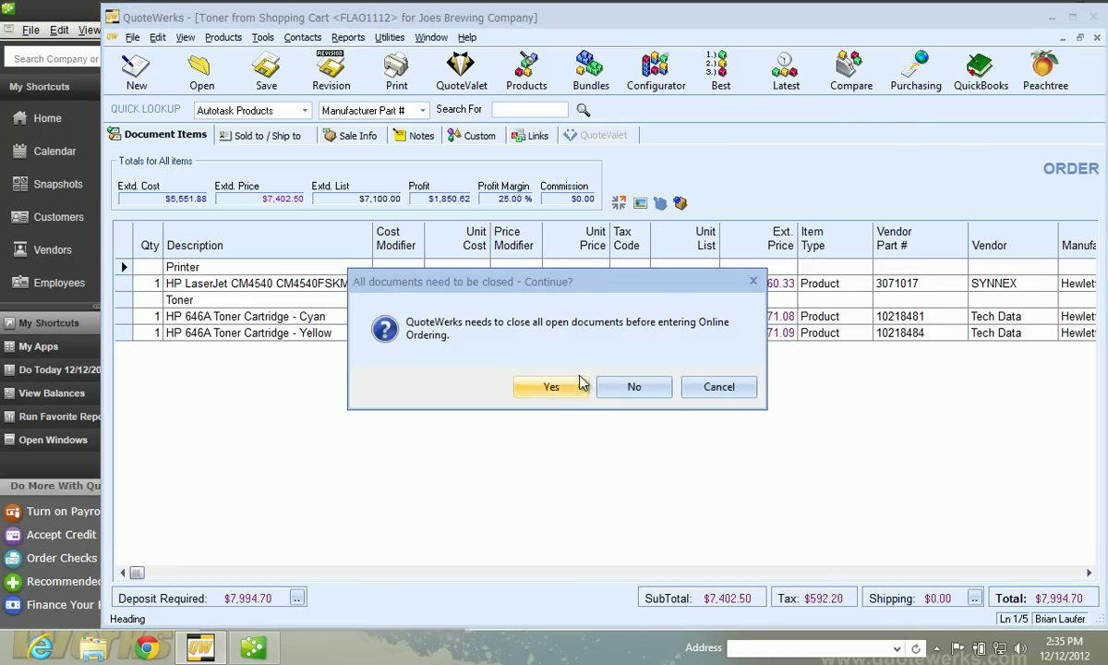
pyautogui.click(551, 388)
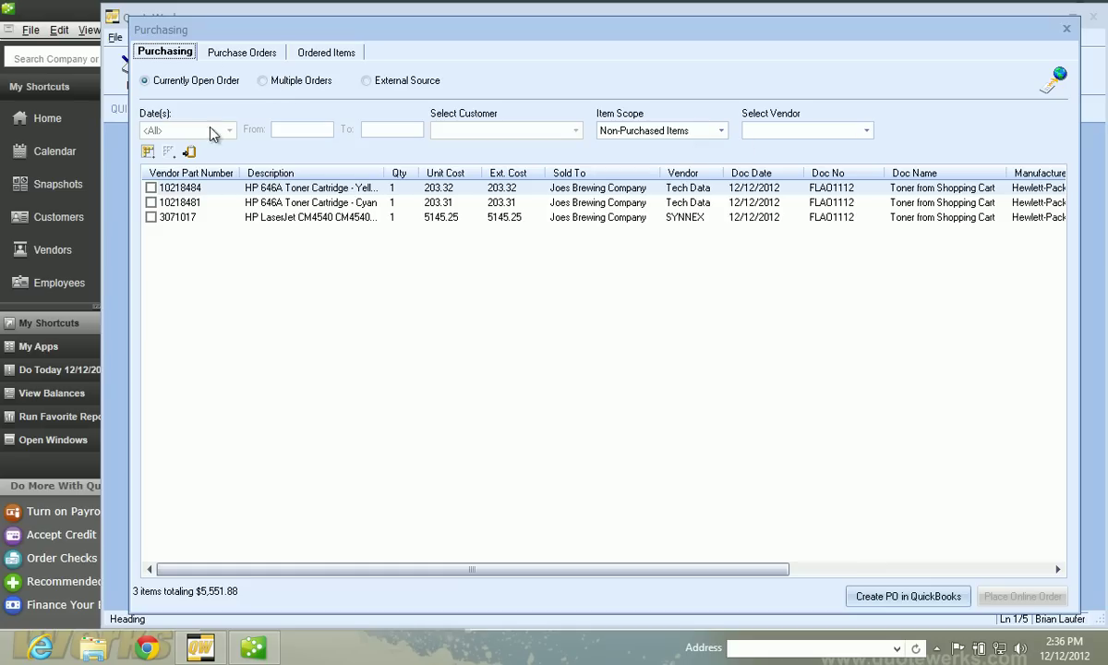
# Step: Filter Purchasing to Multiple Orders, vendor Tech Data, dates This Month
pyautogui.click(268, 81)
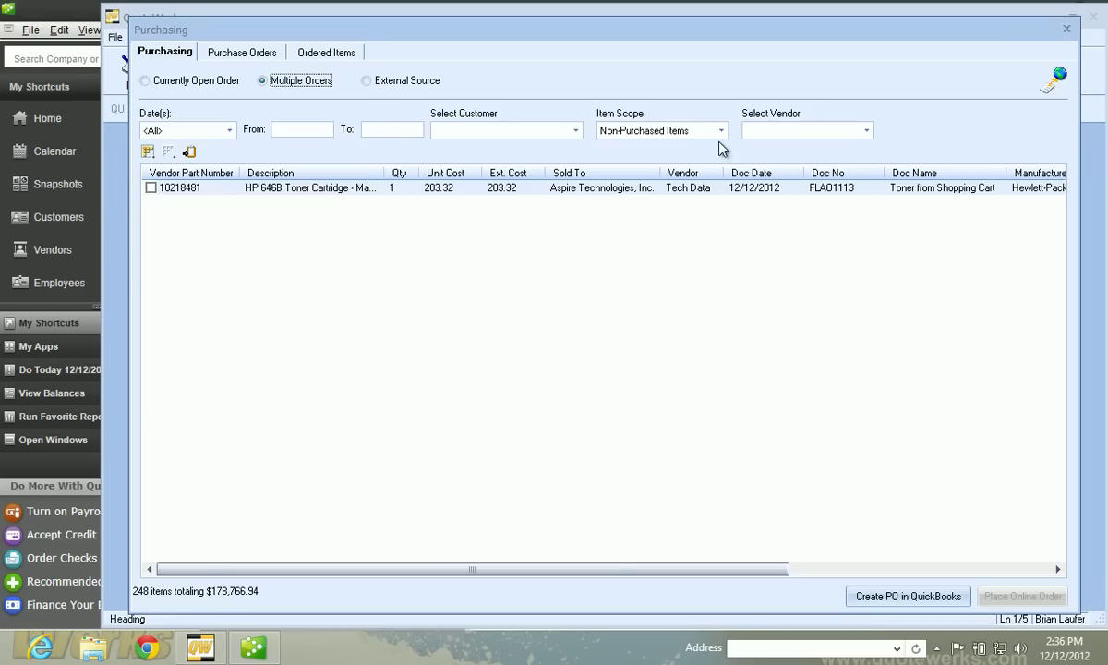
pyautogui.click(771, 131)
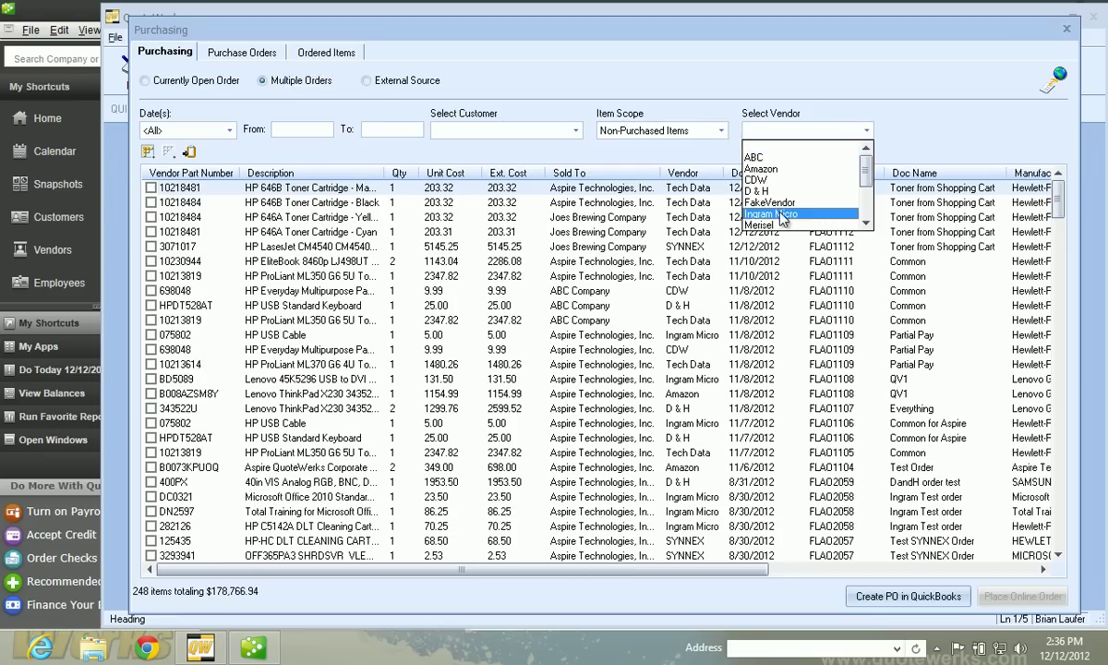
pyautogui.scroll(-3, 813, 180)
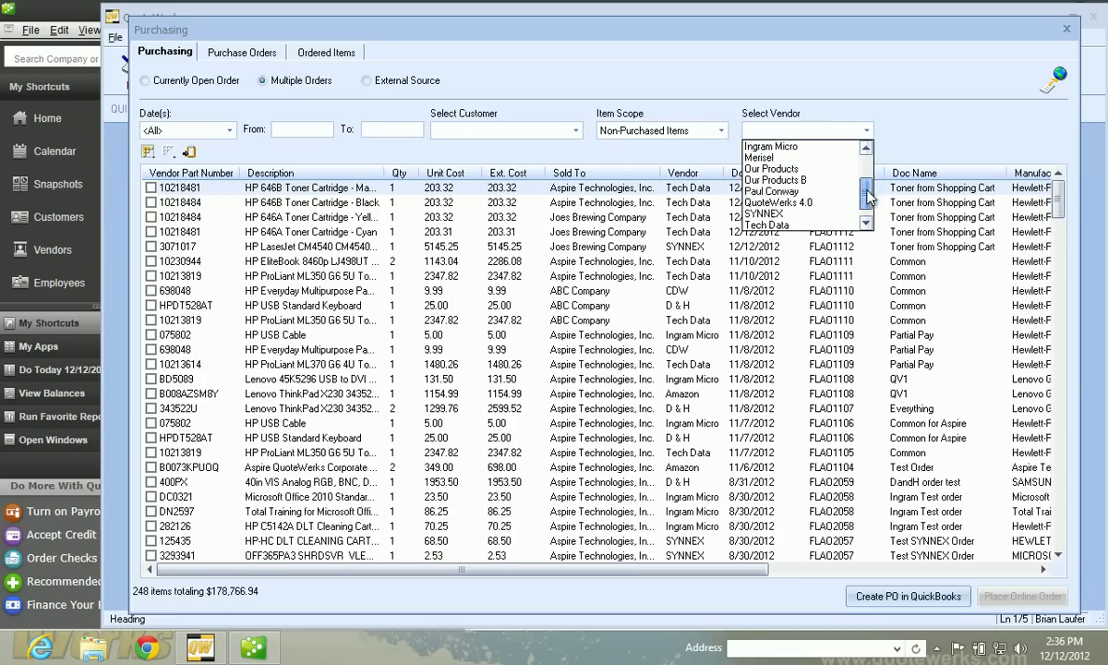
pyautogui.click(771, 213)
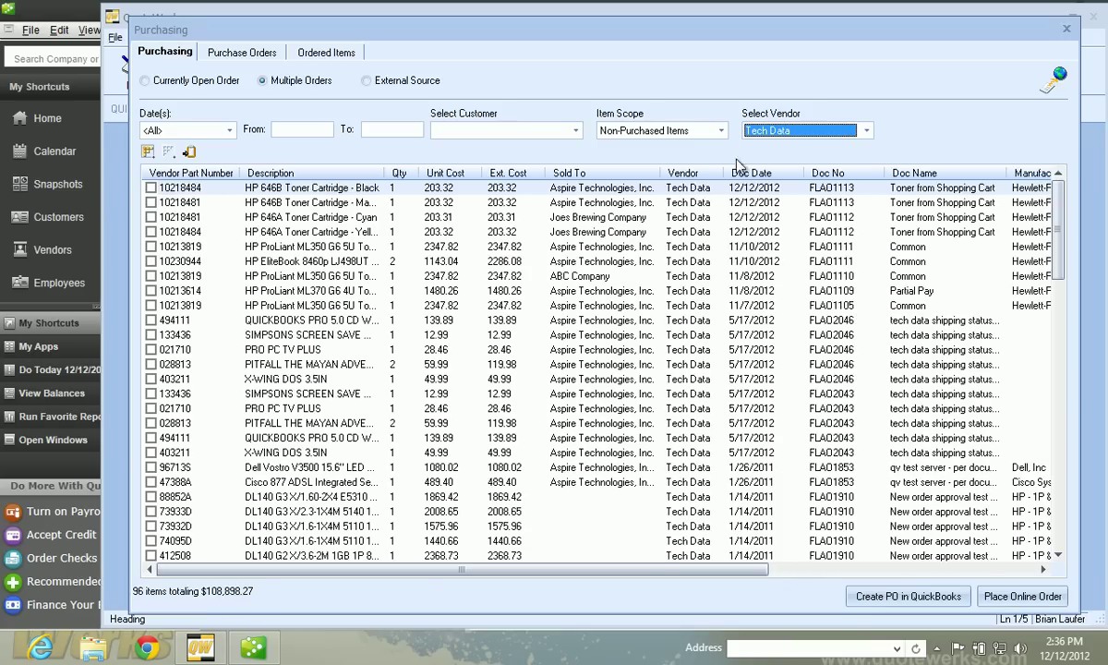
pyautogui.click(221, 132)
pyautogui.click(189, 196)
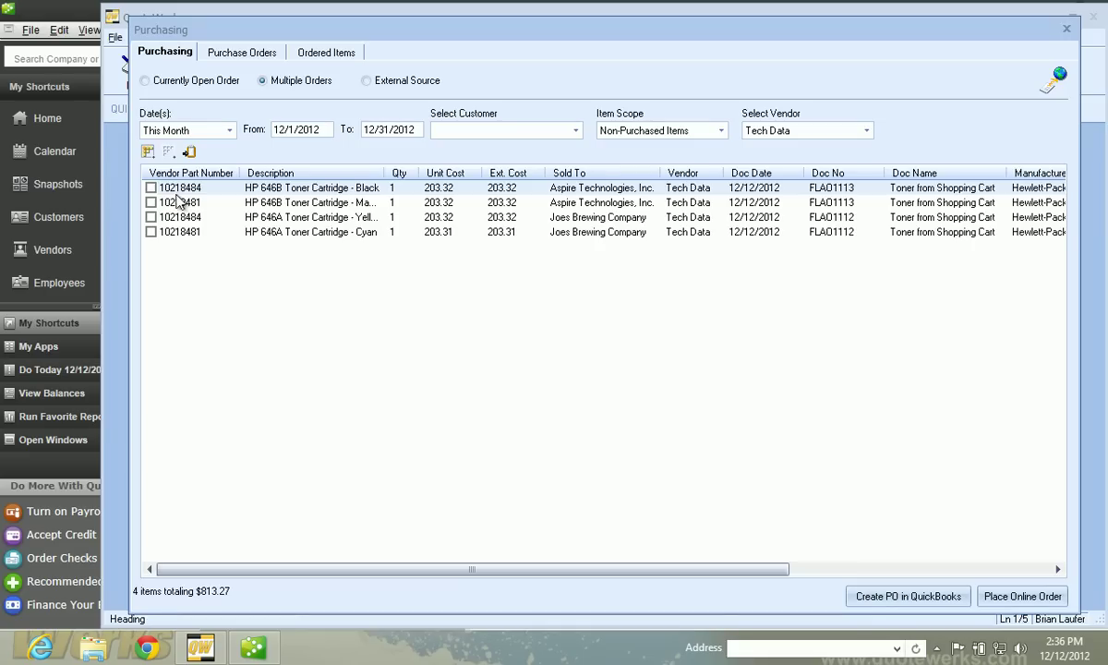
# Step: Tick the 646B Black, 646B Magenta, 646A Yellow and 646A Cyan toner items
pyautogui.click(151, 187)
pyautogui.click(151, 202)
pyautogui.click(151, 217)
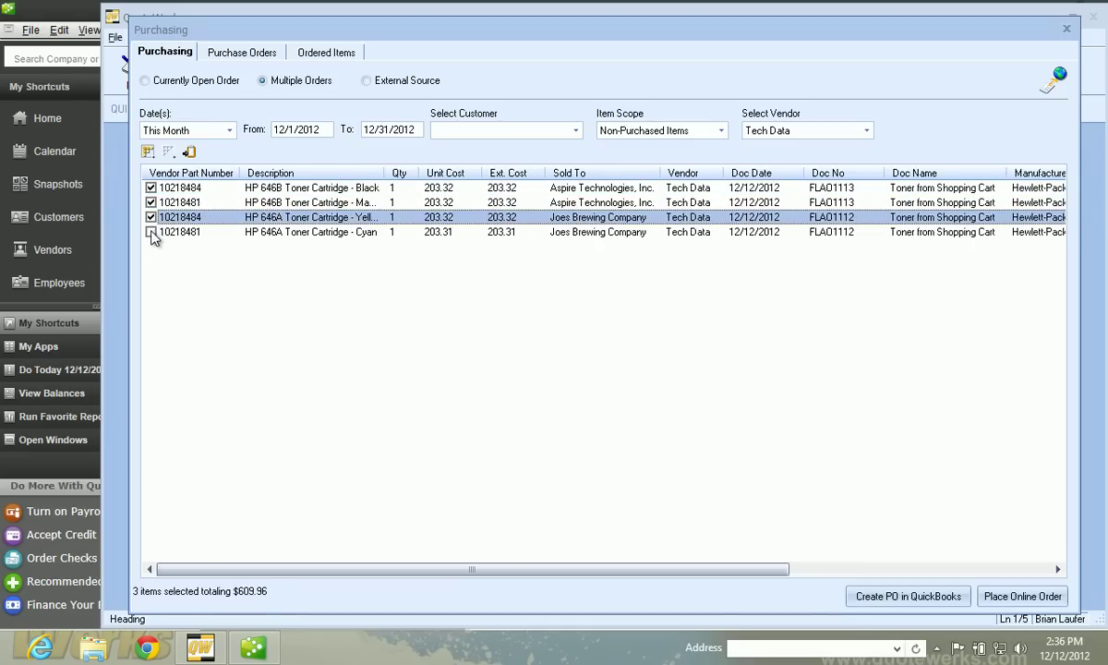
pyautogui.click(150, 232)
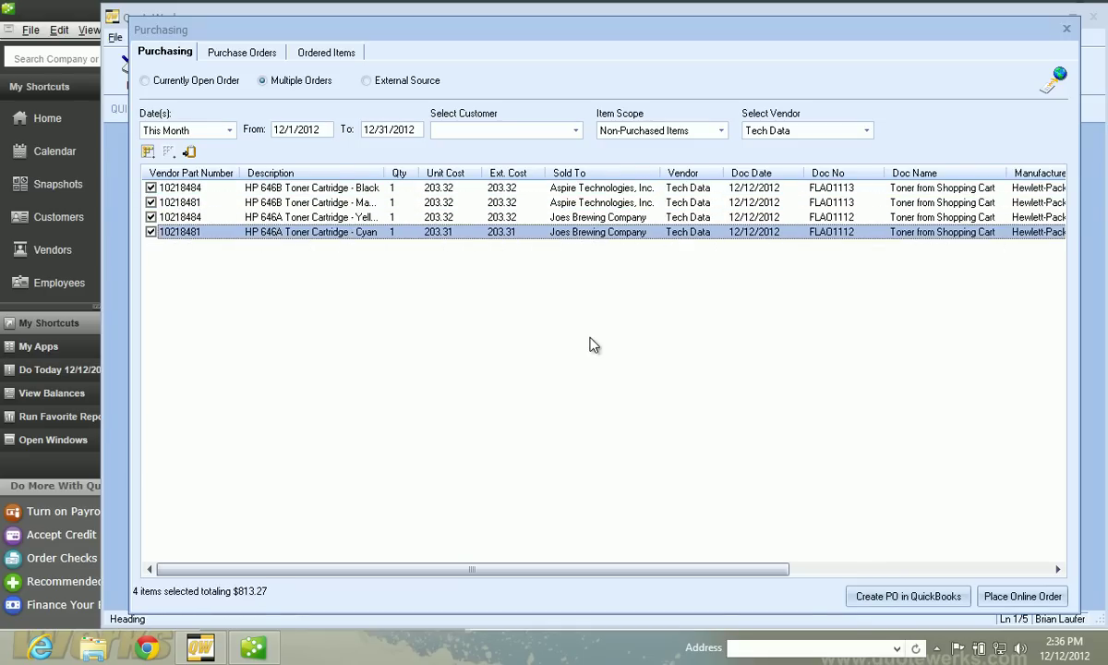
# Step: Create the QuickBooks PO, adding all four cartridges as items with a different account for Cyan
pyautogui.click(894, 595)
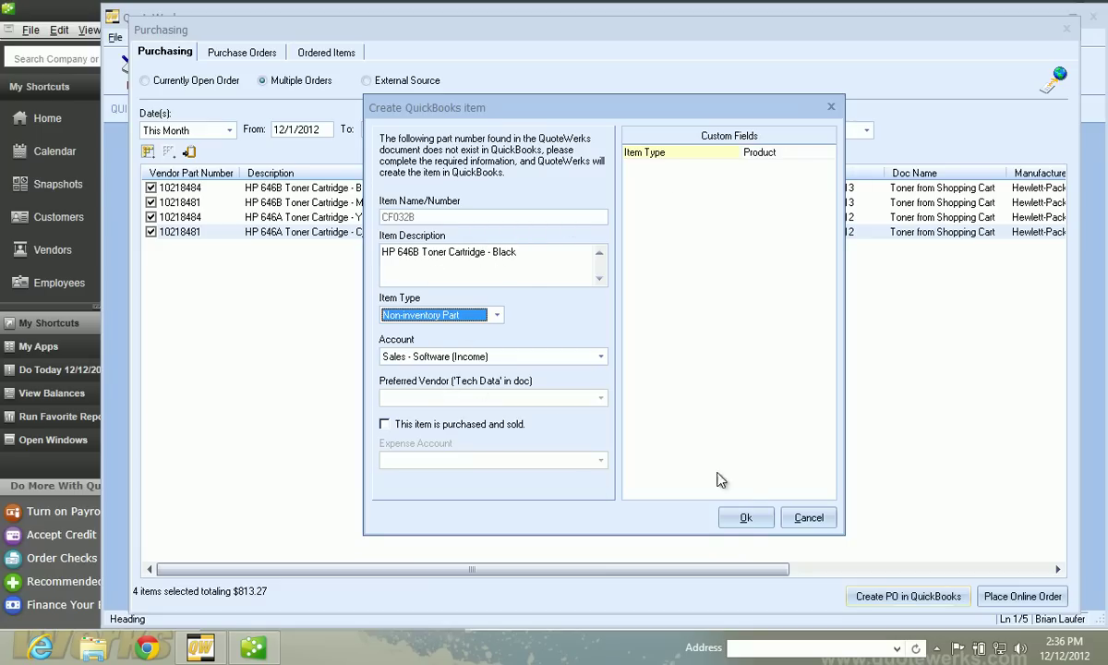
pyautogui.click(748, 519)
pyautogui.click(744, 516)
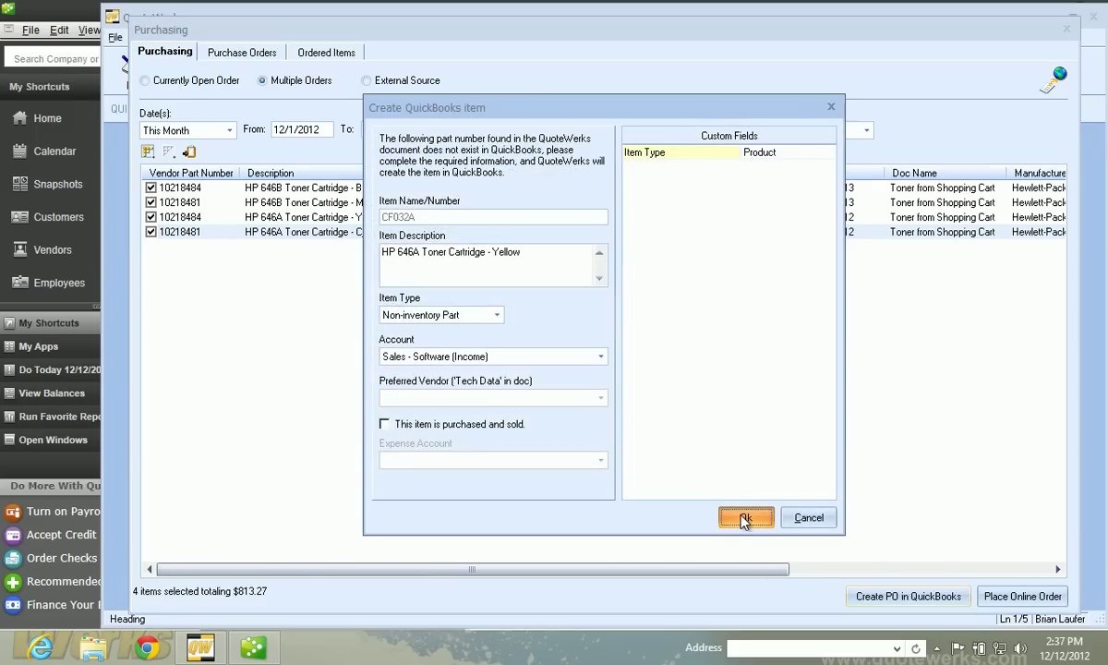
pyautogui.click(741, 517)
pyautogui.click(489, 363)
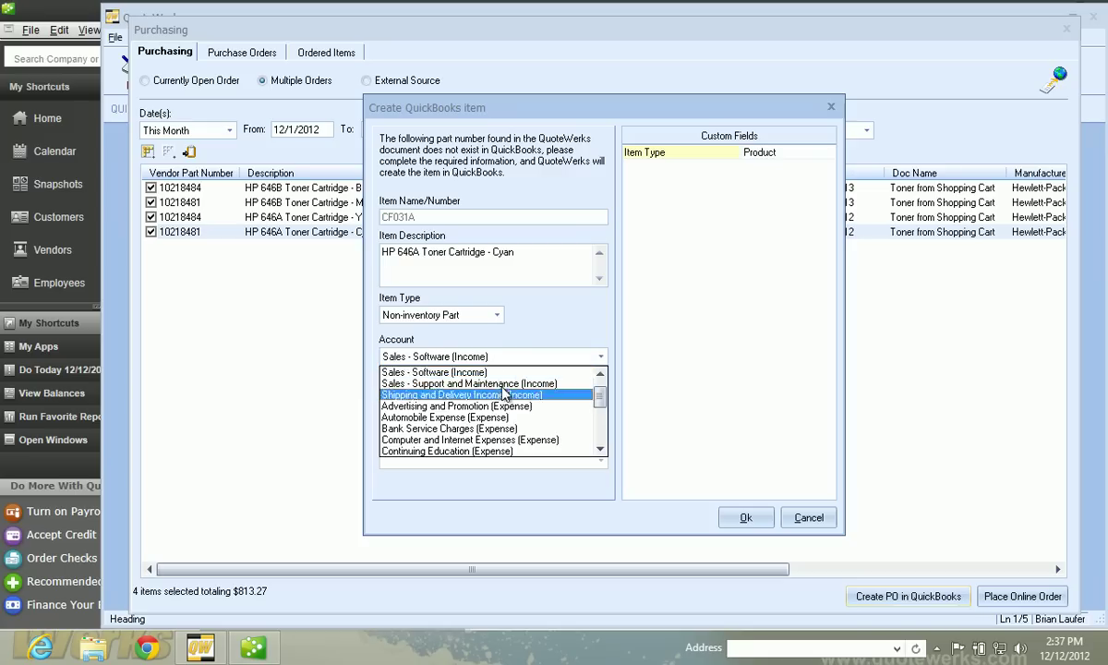
pyautogui.click(495, 407)
pyautogui.click(747, 520)
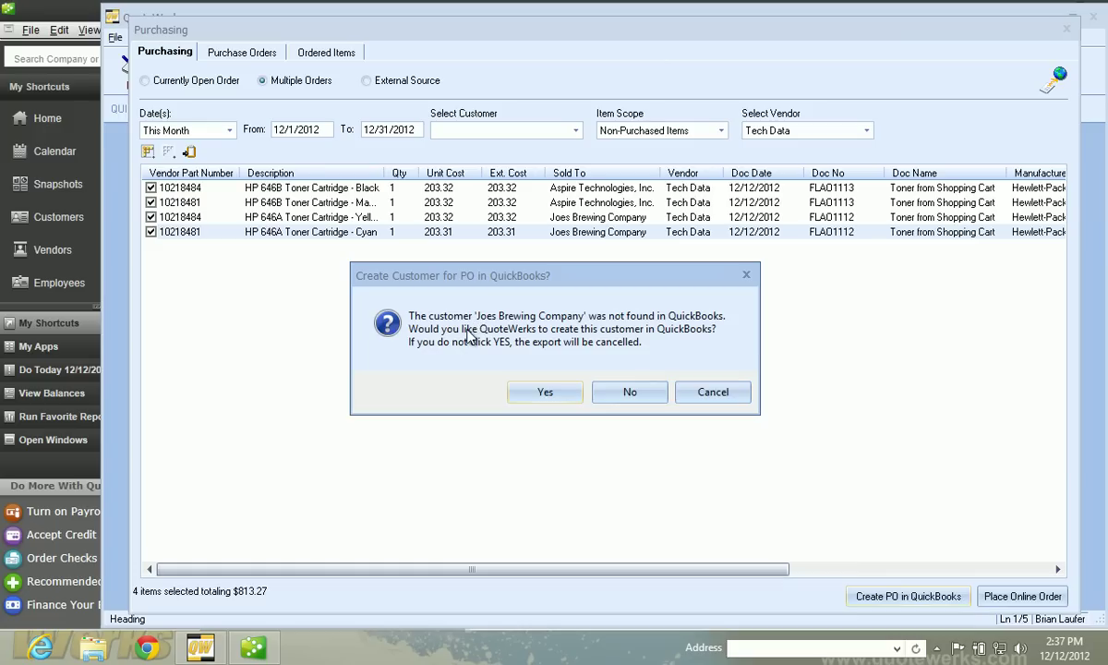
# Step: Approve creating Joes Brewing Company as a customer and acknowledge that PO #5 was created
pyautogui.click(543, 393)
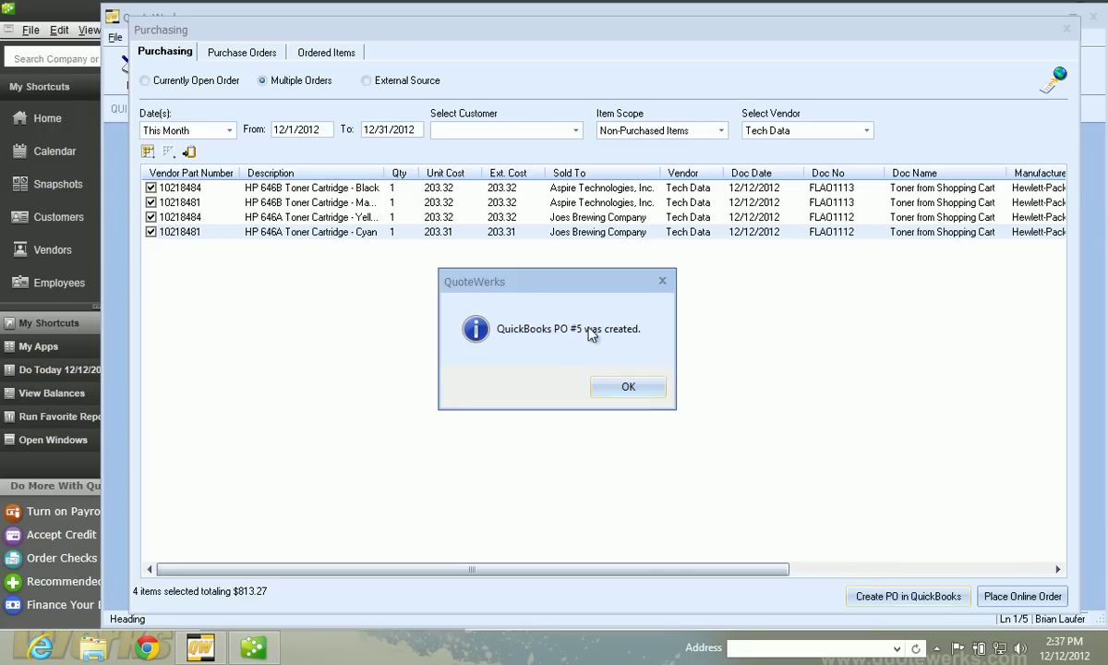
pyautogui.click(635, 388)
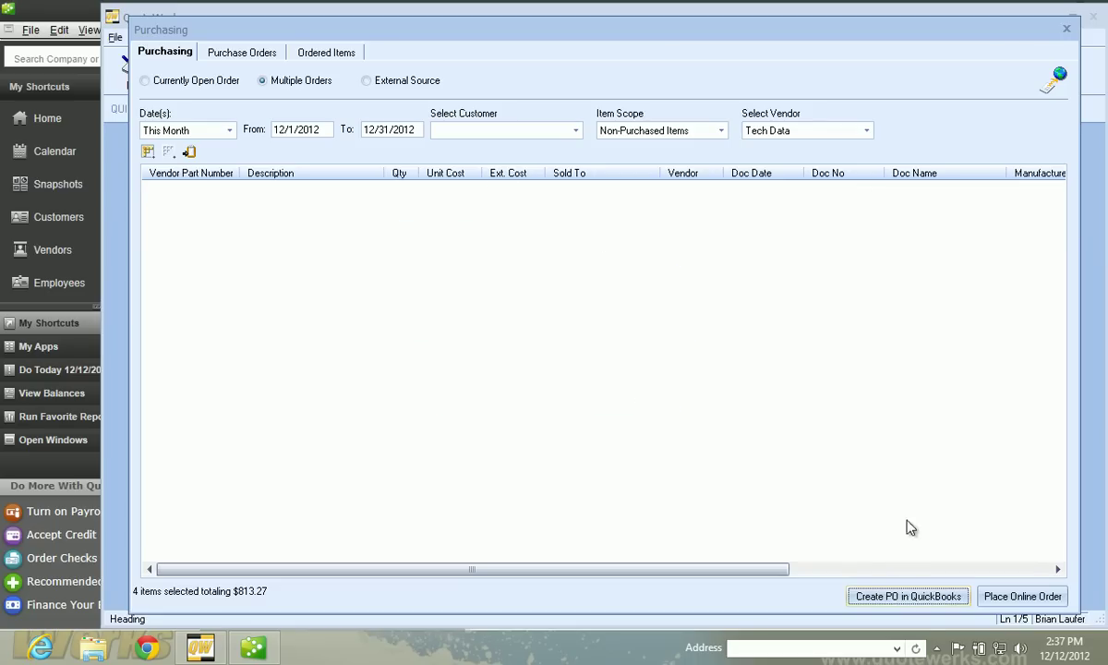
# Step: In QuickBooks, open Tech Data's Purchase Order 5 and widen the Customer column
pyautogui.click(116, 46)
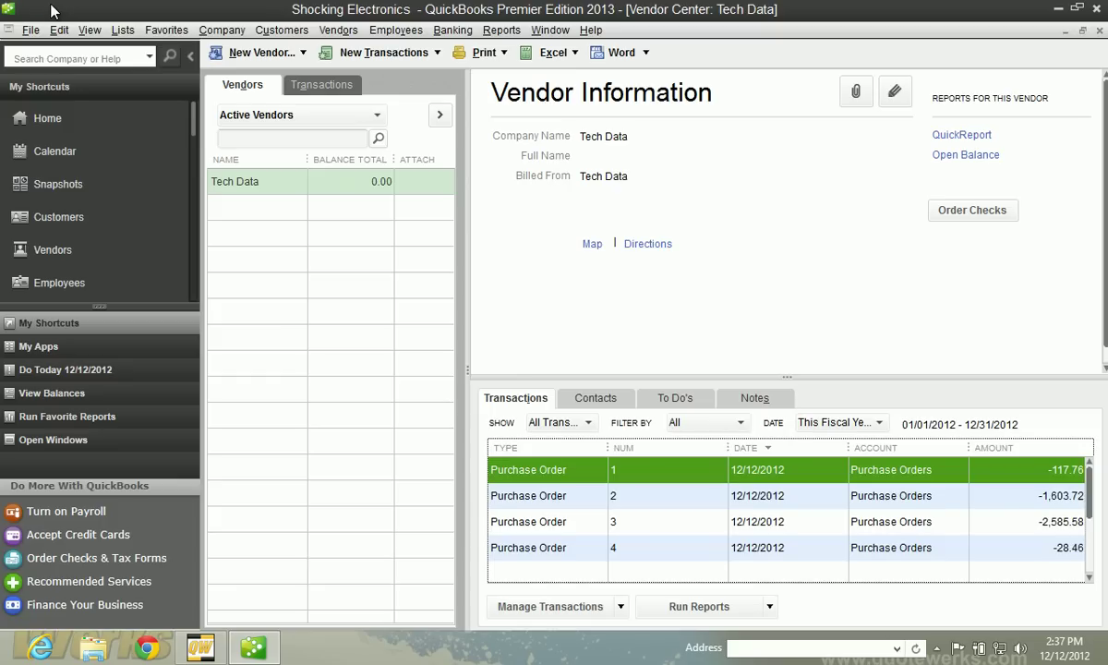
pyautogui.moveTo(1088, 494); pyautogui.dragTo(1081, 554)
pyautogui.click(646, 551)
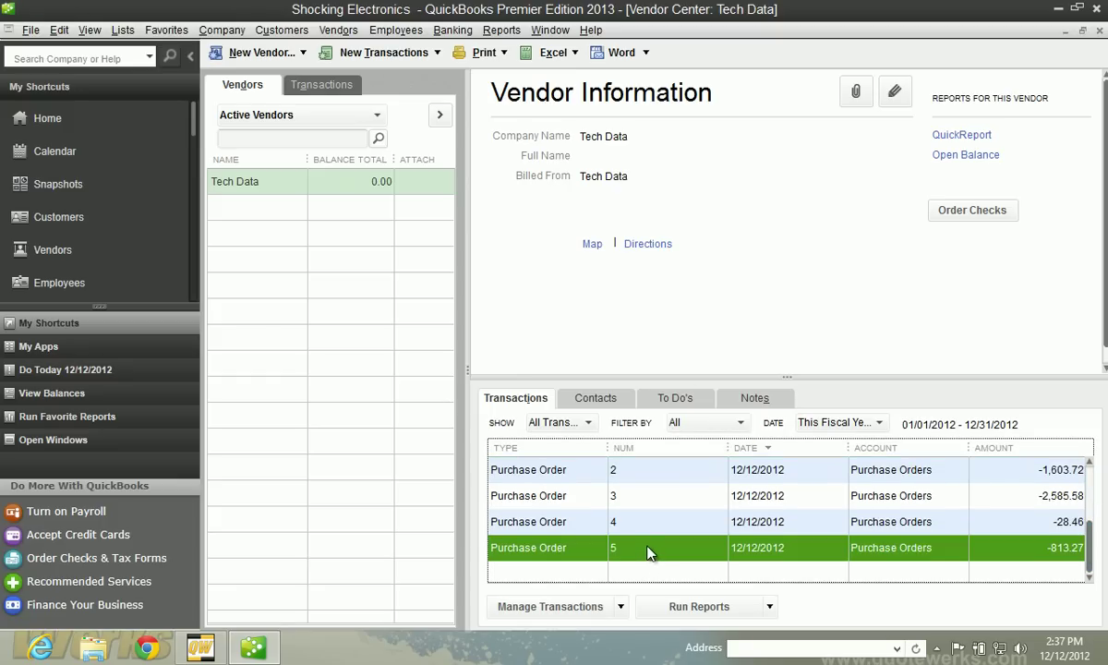
pyautogui.doubleClick(649, 552)
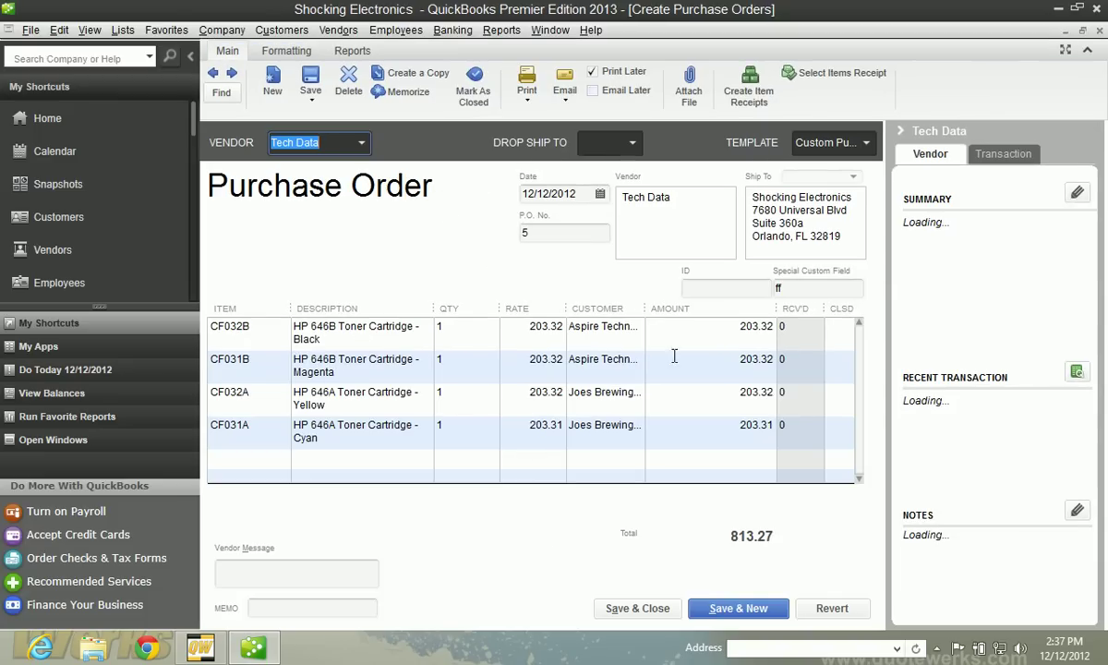
pyautogui.moveTo(644, 307); pyautogui.dragTo(711, 307)
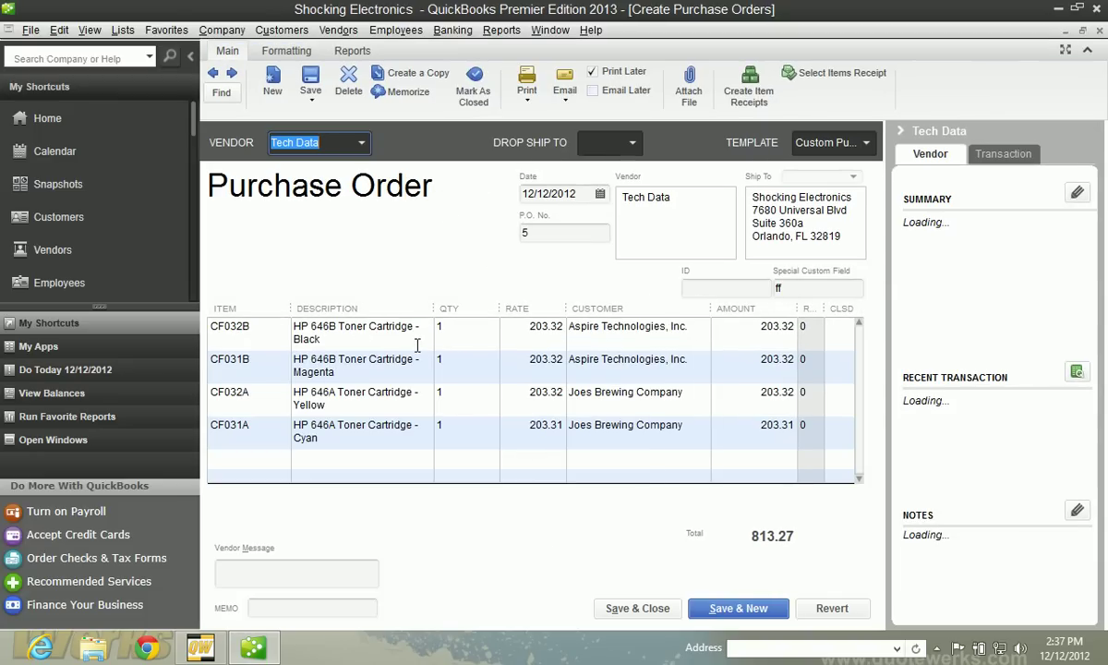